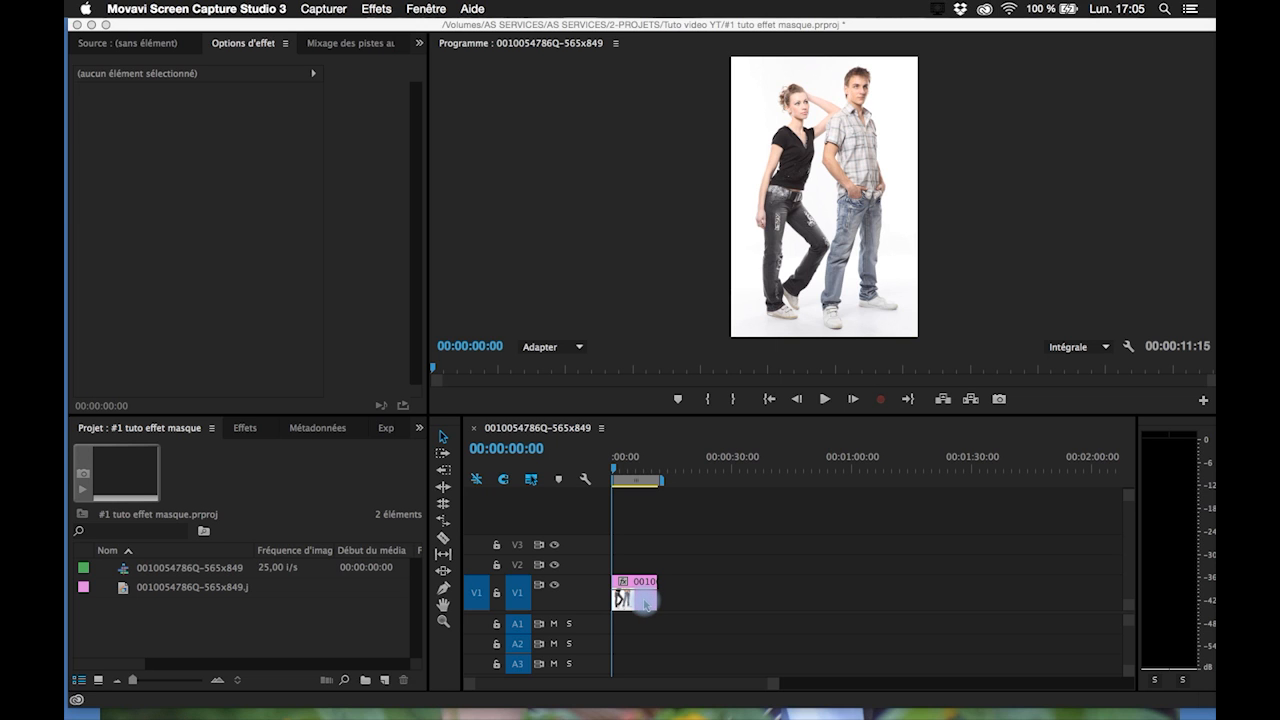
- Duplicate the photo clip from track V1 onto track V2, directly above the original
left_click(645, 603)
left_click_drag(645, 603, 644, 565)
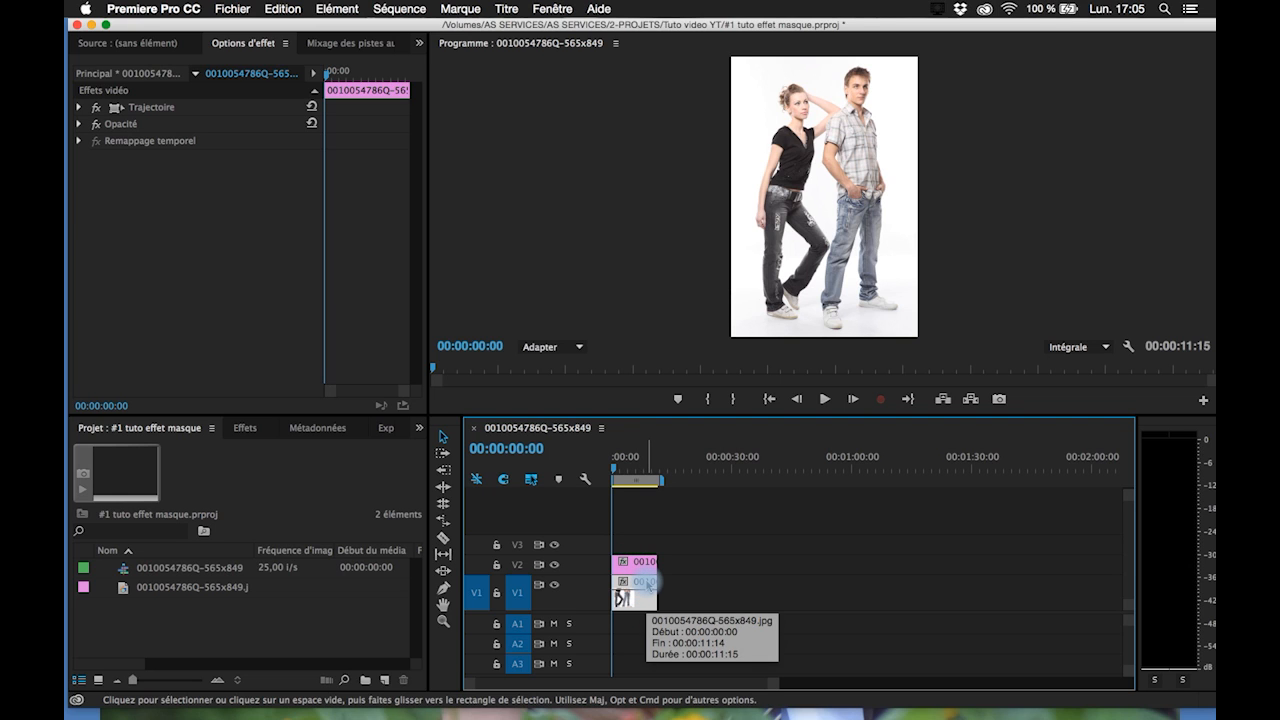
left_click(650, 583)
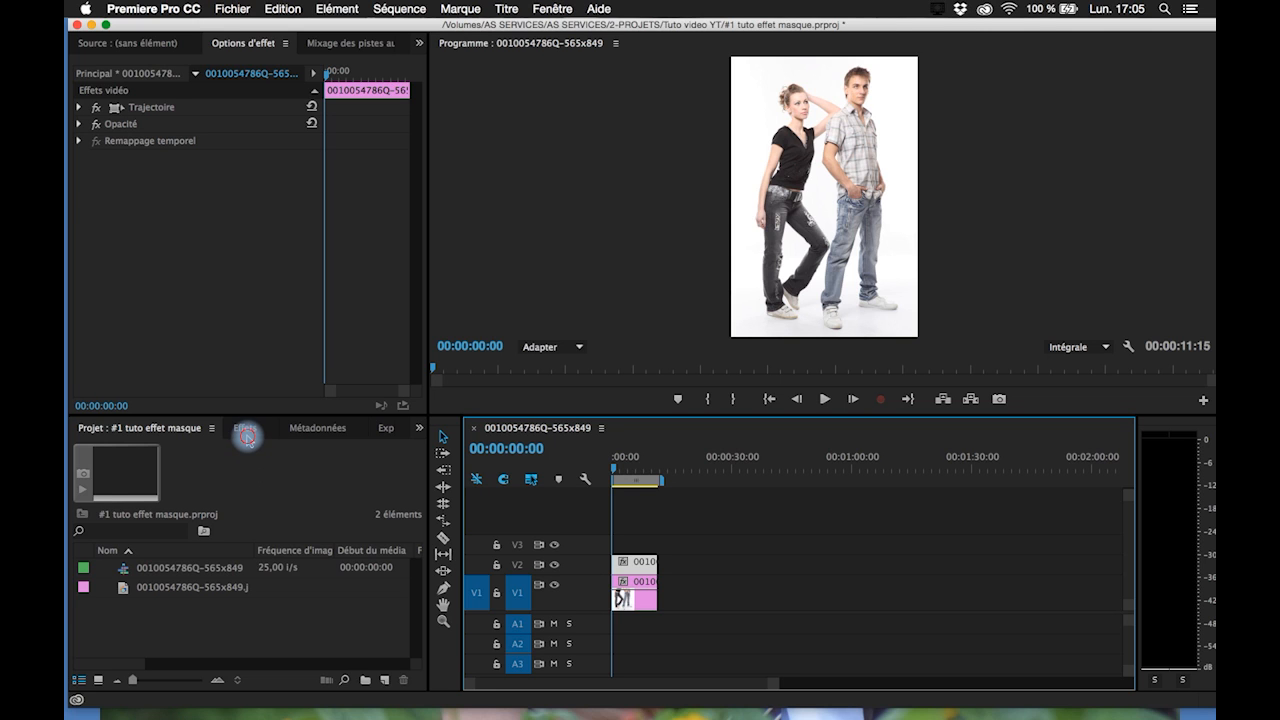
- Display the library of available effects
left_click(246, 430)
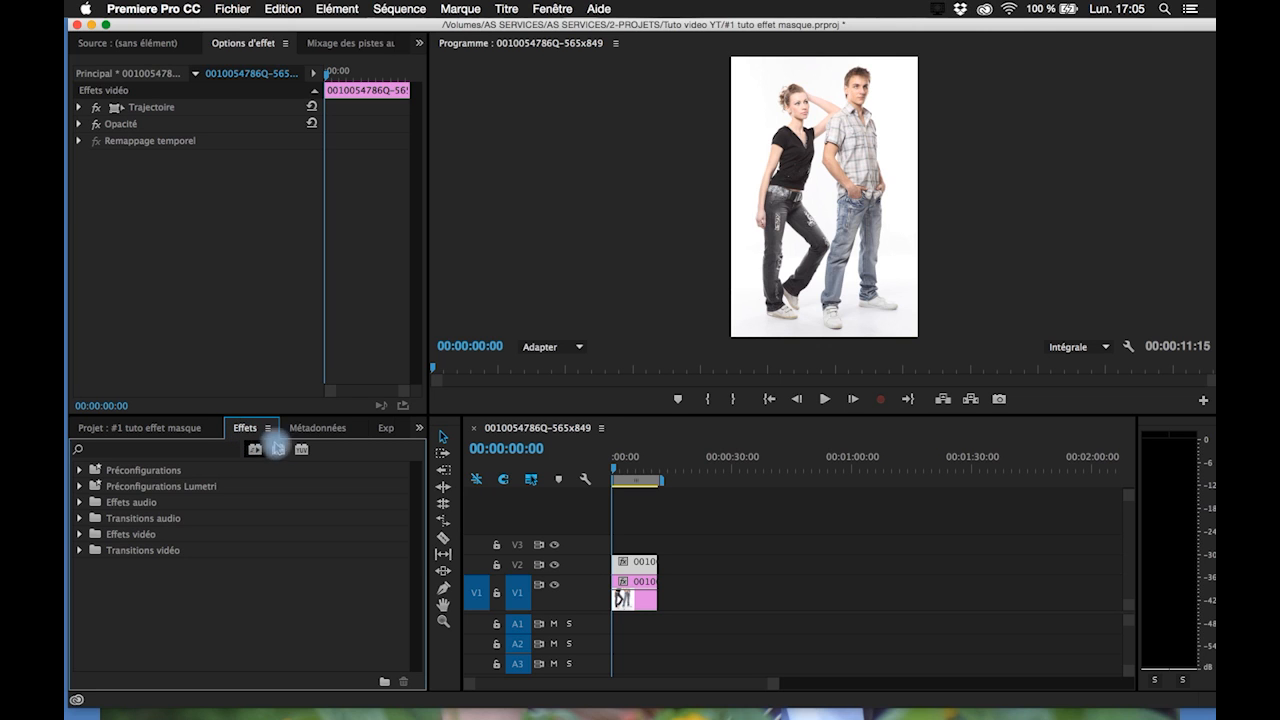
left_click(421, 430)
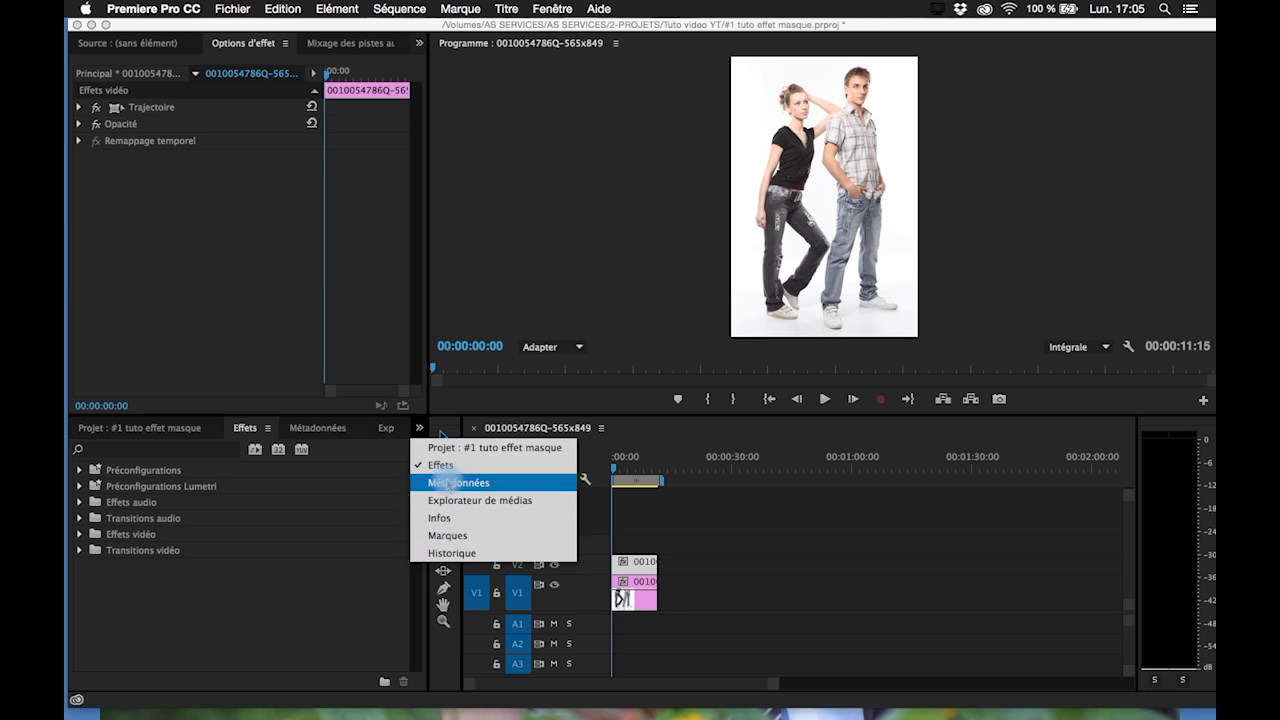
left_click(342, 455)
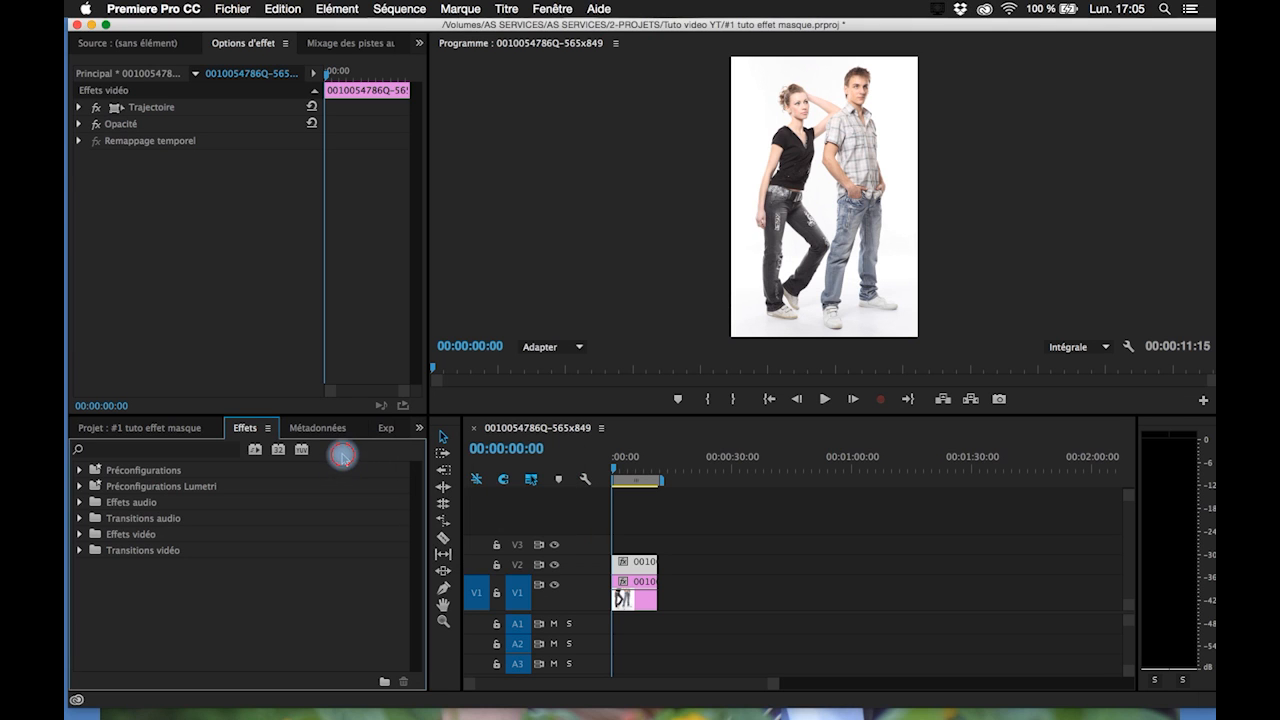
left_click(552, 10)
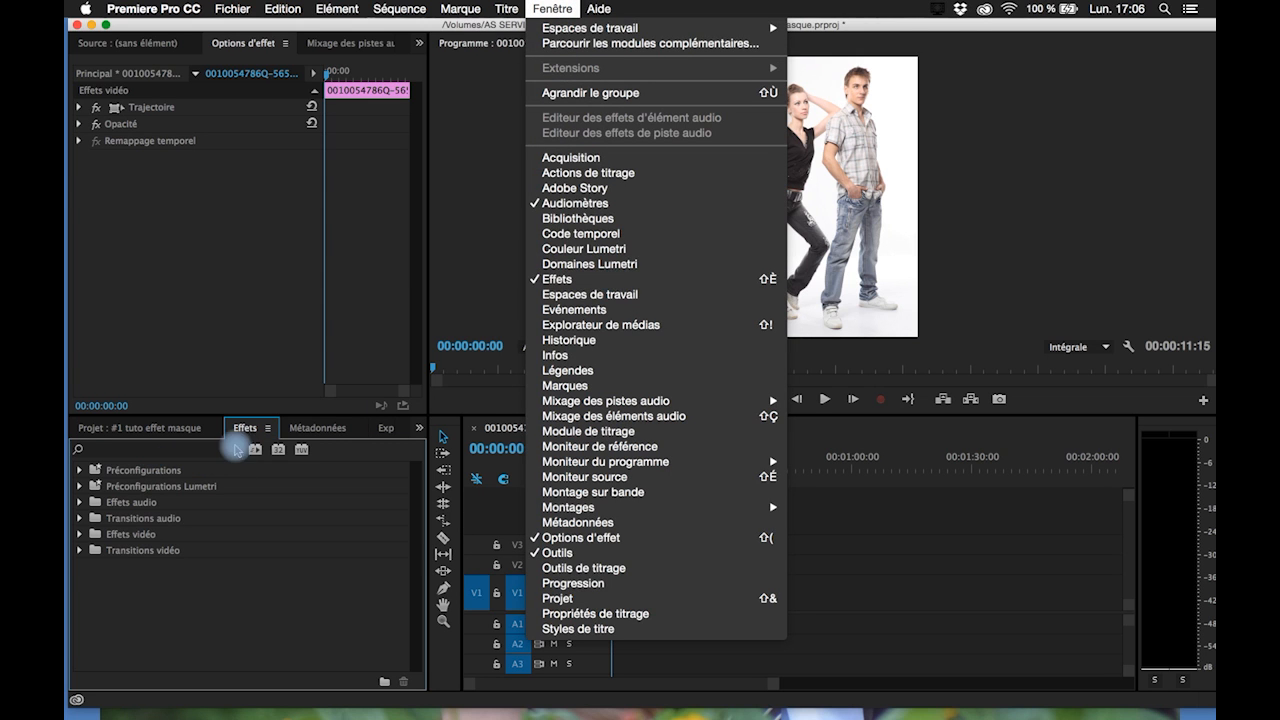
left_click(241, 430)
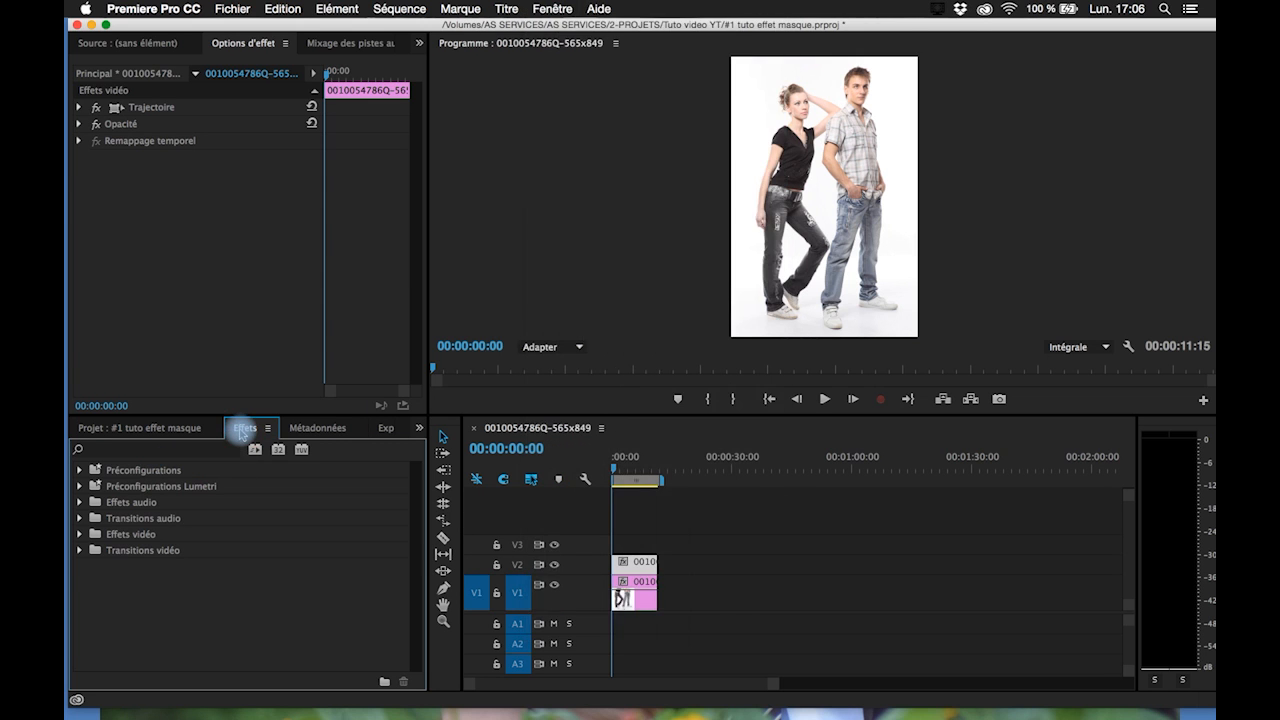
- Search the effects for "flou gaussien", apply the Flou gaussien video effect to the V2 photo clip and set its Flou to 80
left_click(185, 449)
type("f")
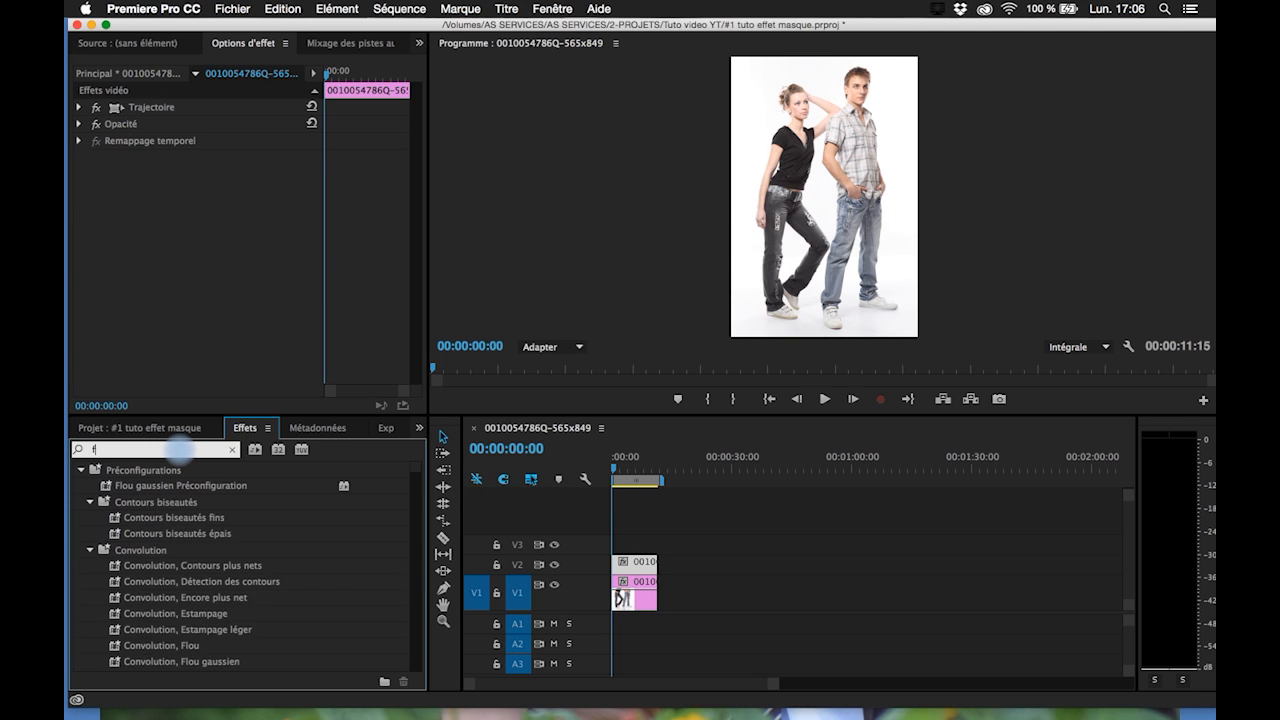
type("lou gaussien")
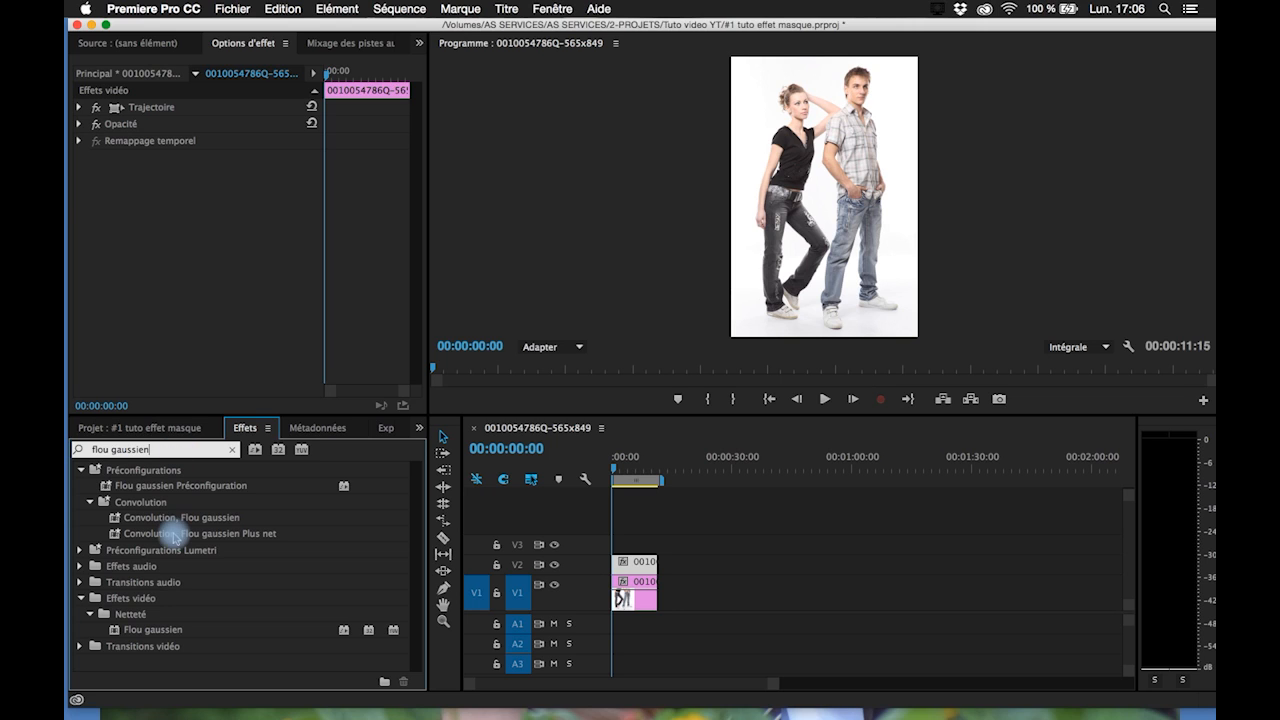
double_click(158, 630)
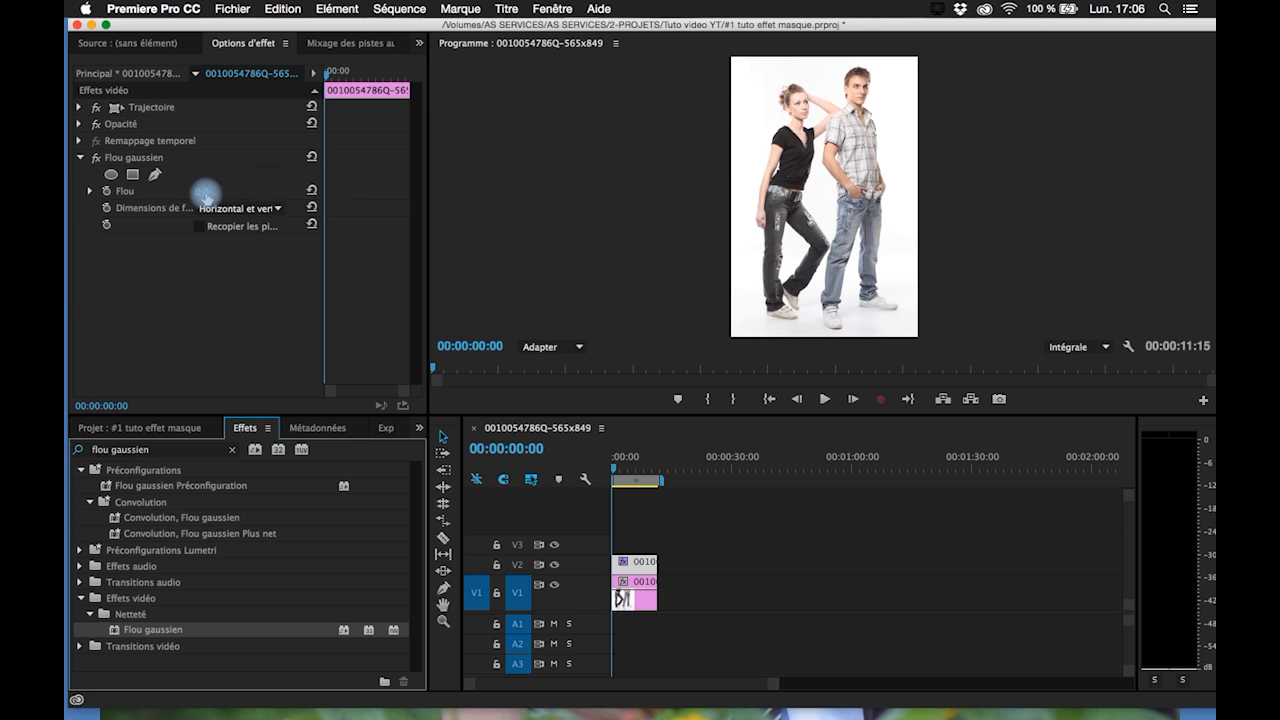
left_click_drag(196, 194, 196, 191)
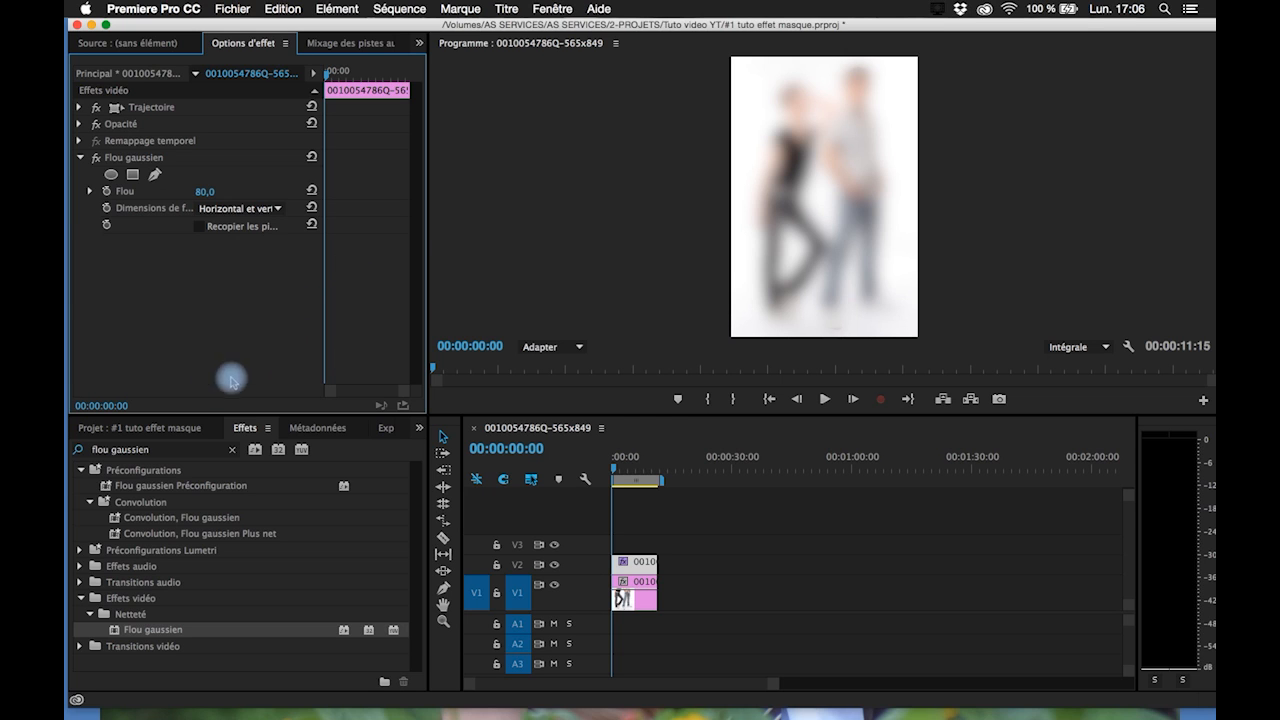
- Create a new default still title named "visage flou", keeping the proposed video settings
left_click(153, 427)
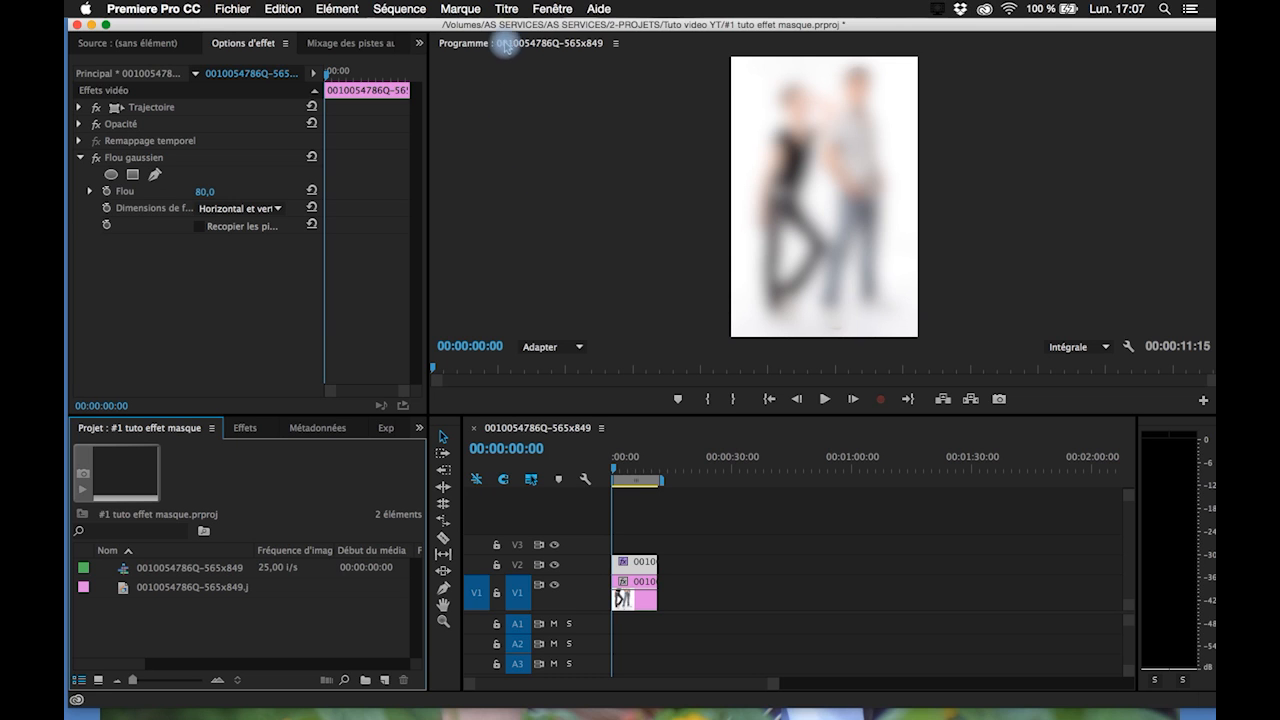
left_click(507, 10)
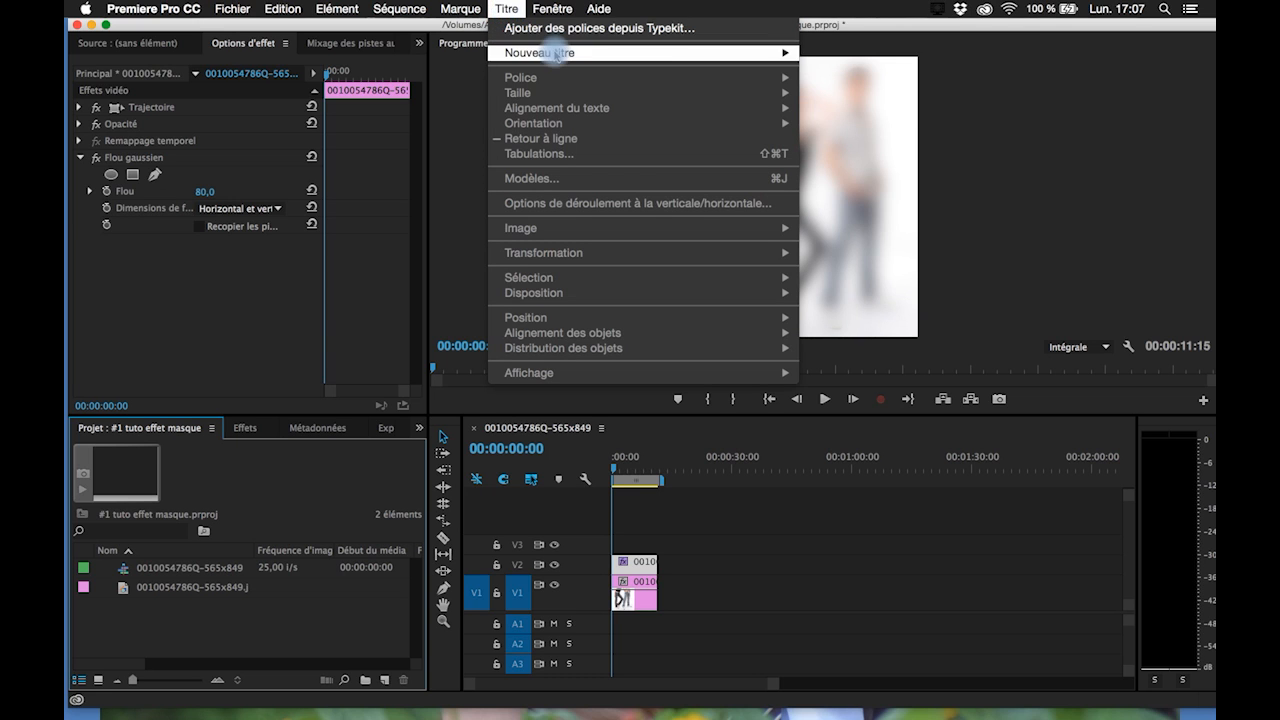
mouse_move(556, 52)
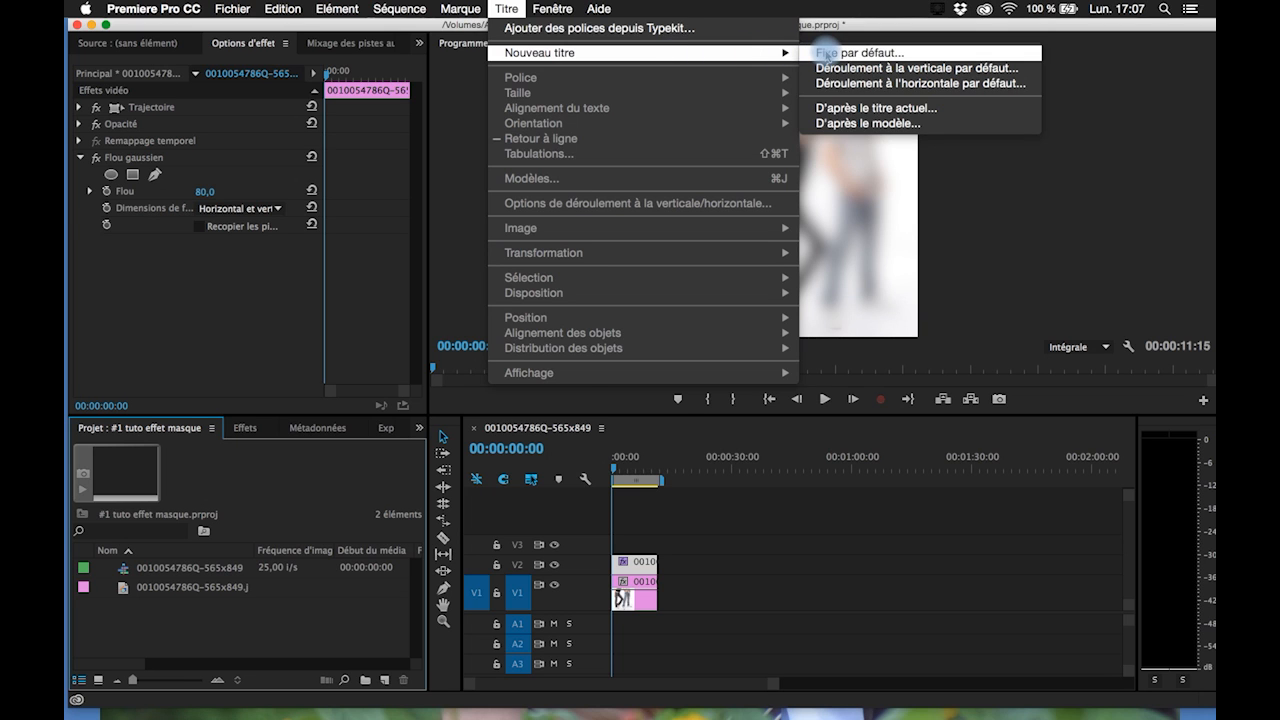
left_click(822, 52)
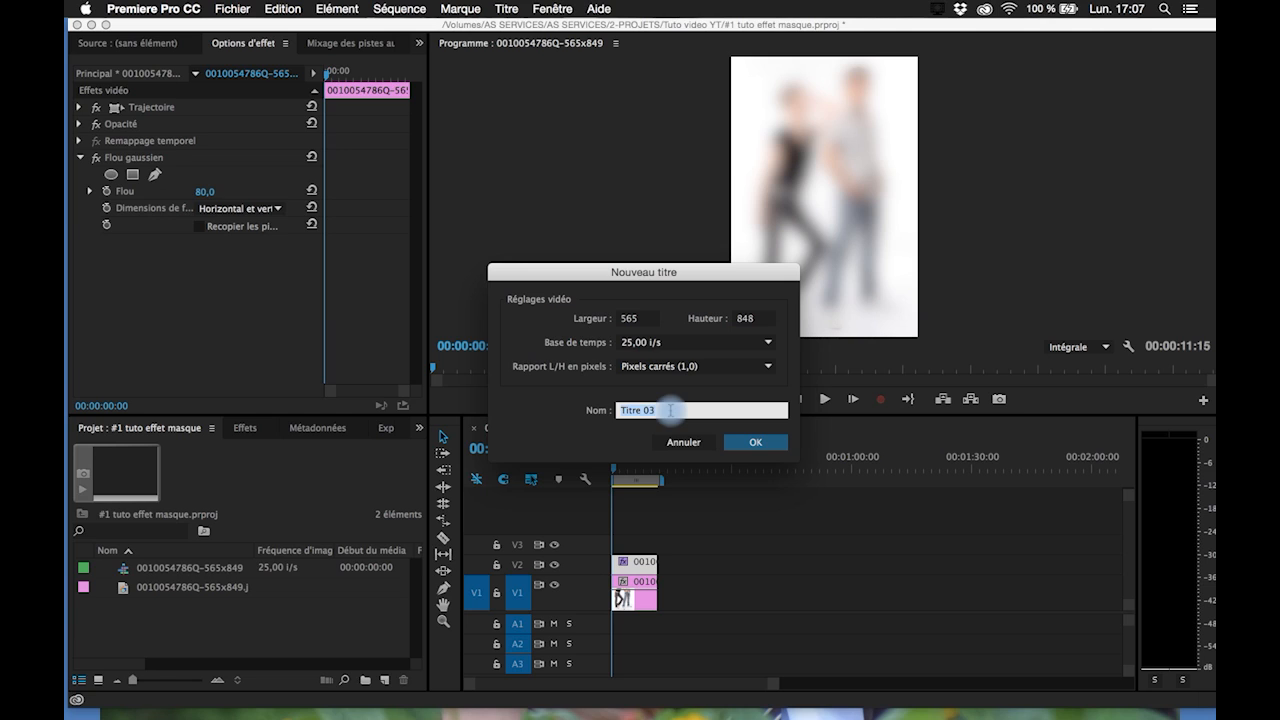
type("visagze")
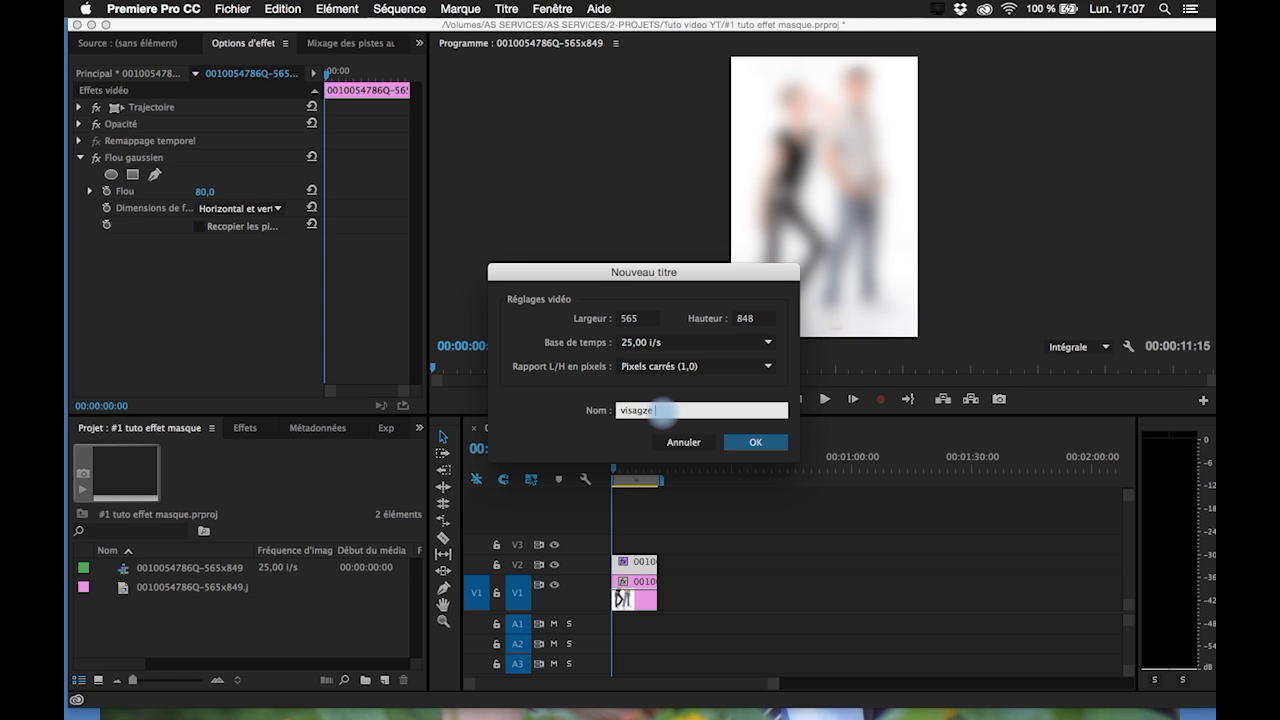
key("BackSpace")
key("BackSpace")
type("e flou")
left_click(755, 442)
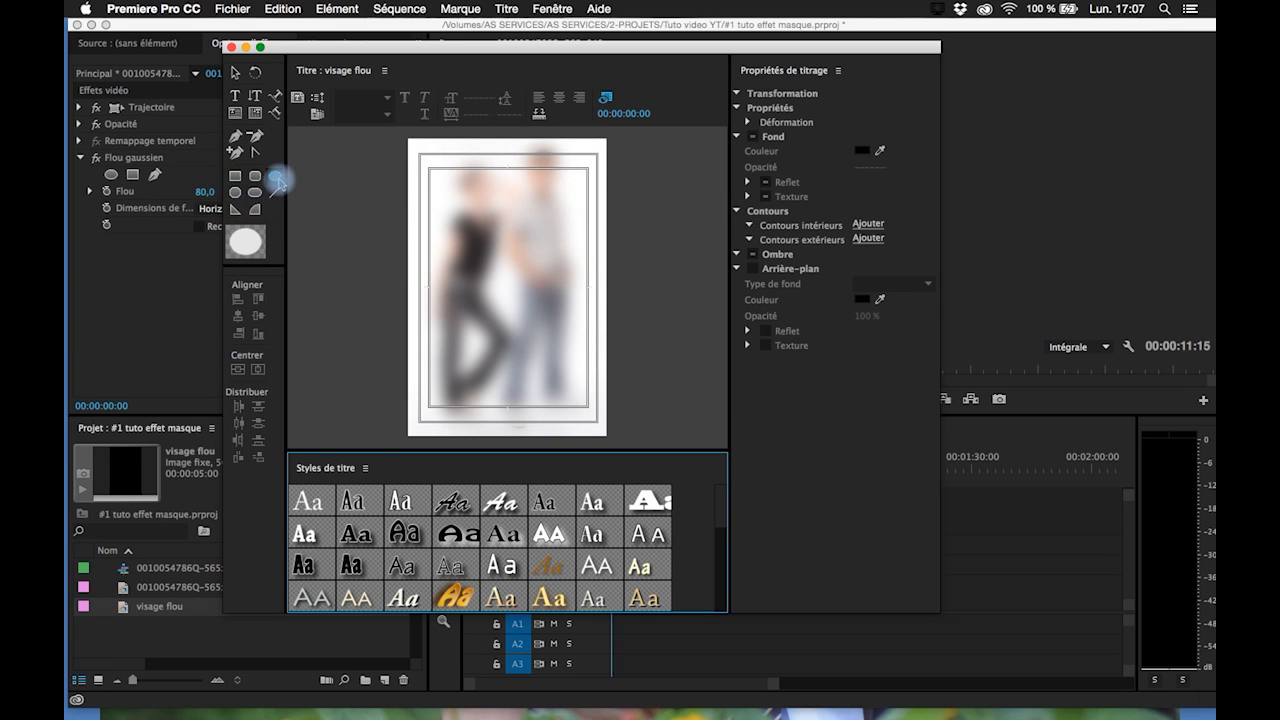
- Draw a filled circle about 135 px wide over the man's head, centred at about X 377, Y 81, and close the title editor
left_click(276, 177)
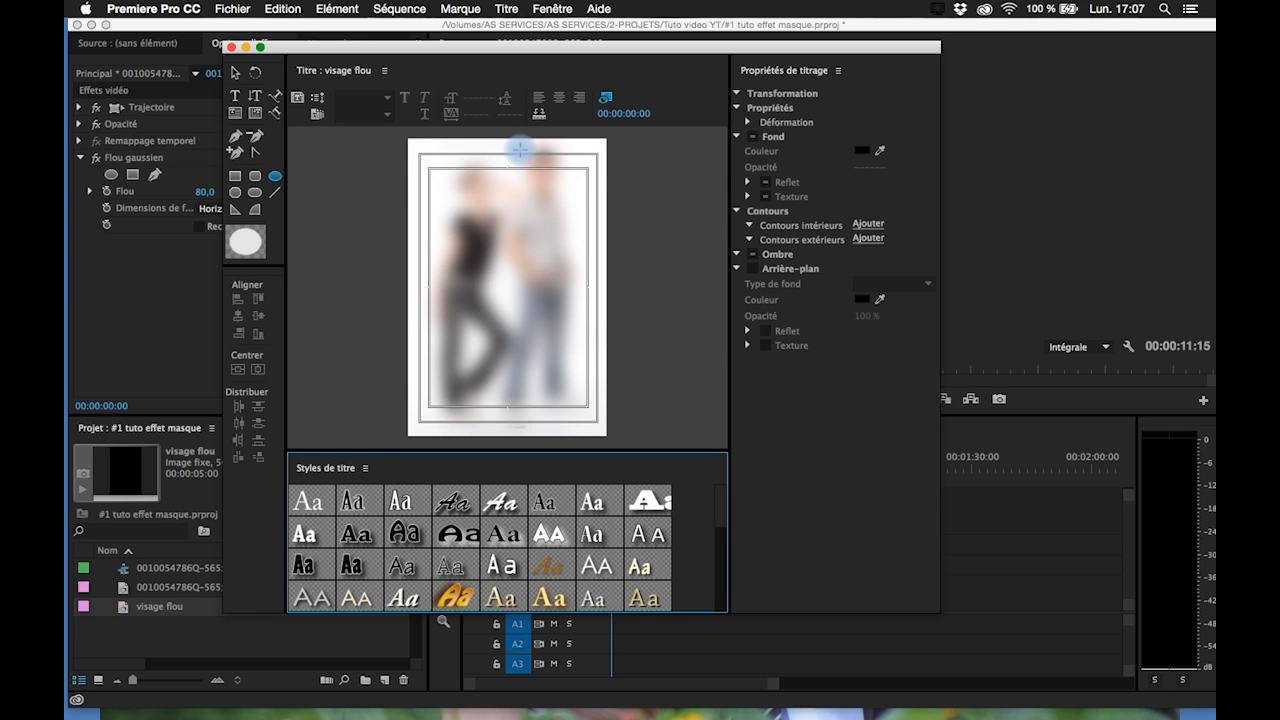
left_click_drag(519, 148, 567, 187)
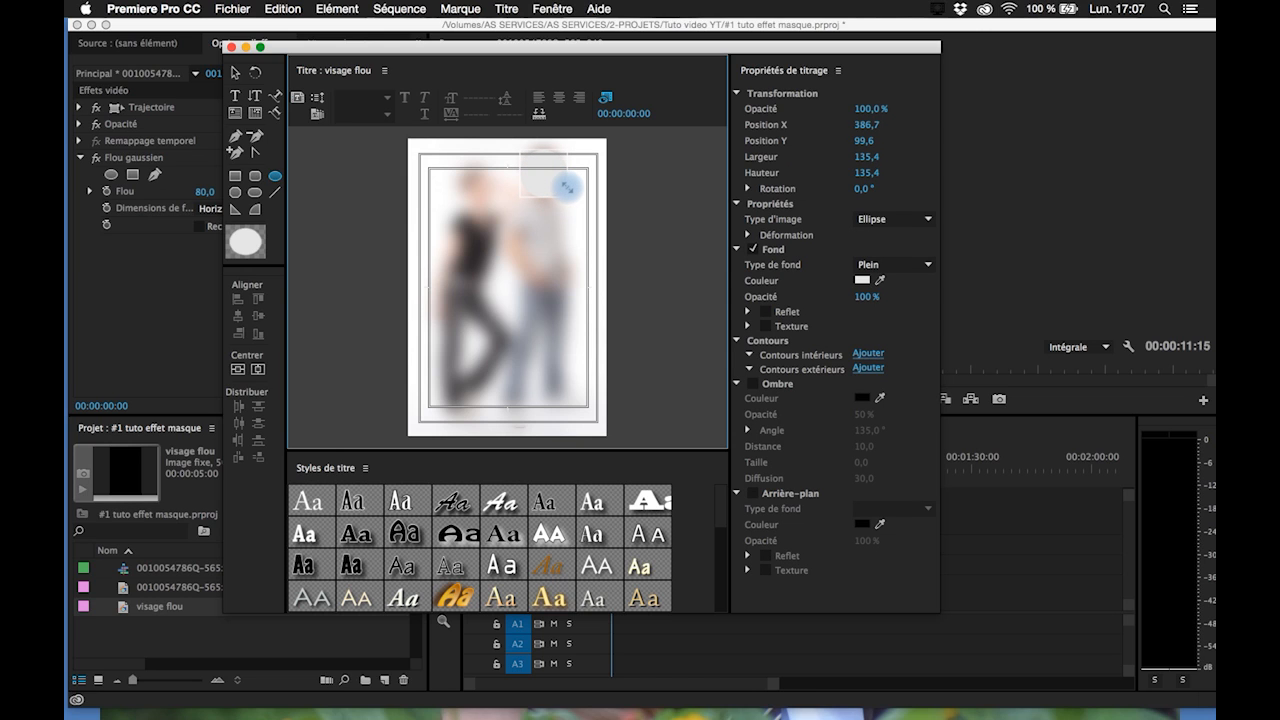
left_click_drag(563, 188, 548, 178)
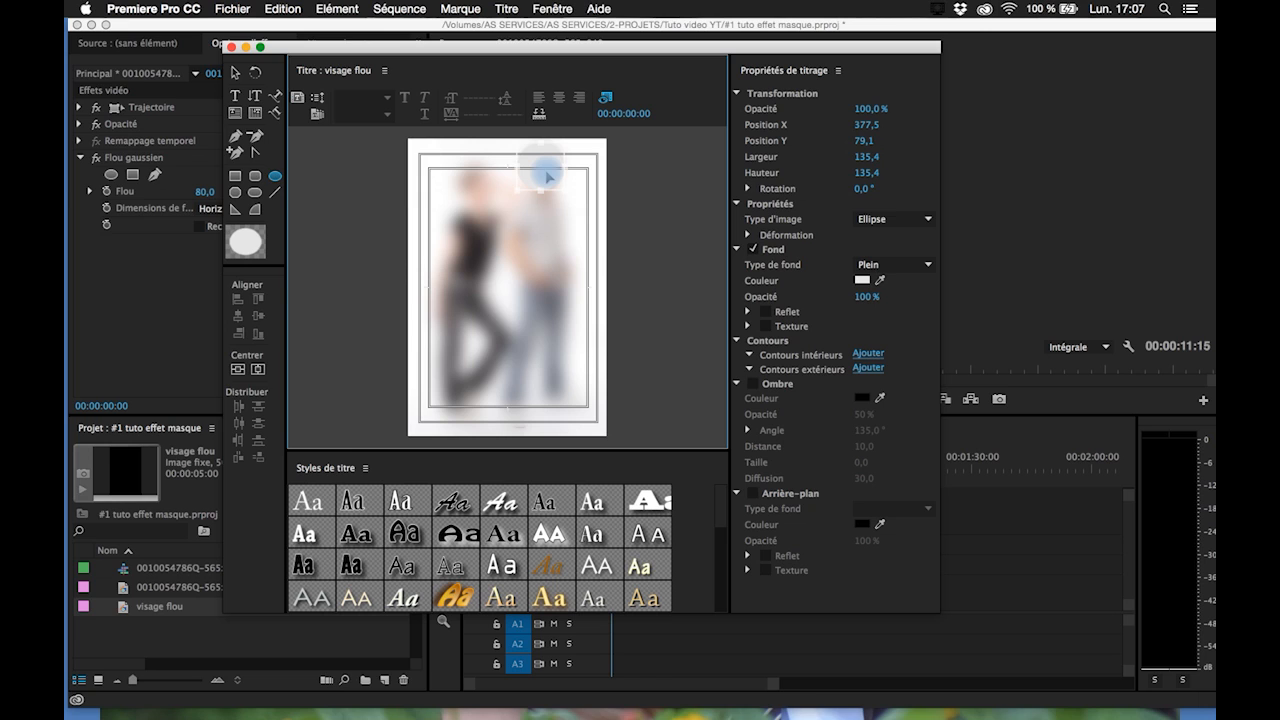
left_click_drag(548, 177, 548, 179)
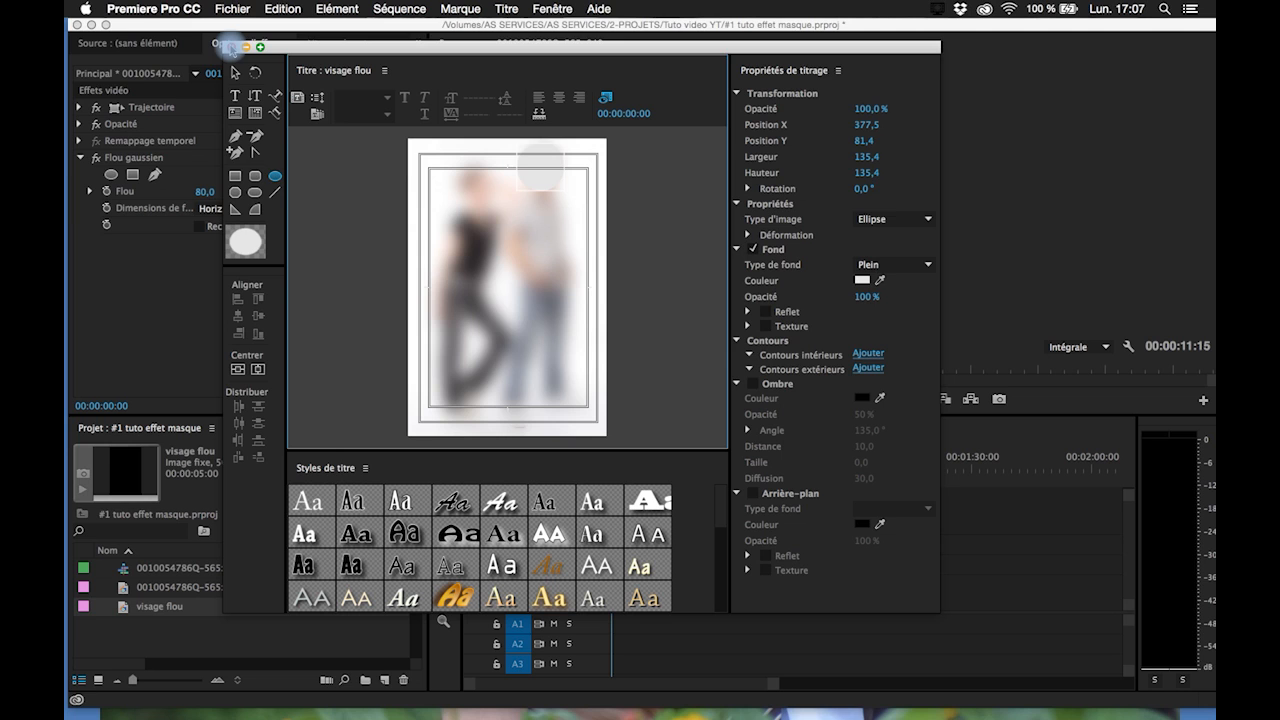
left_click(232, 47)
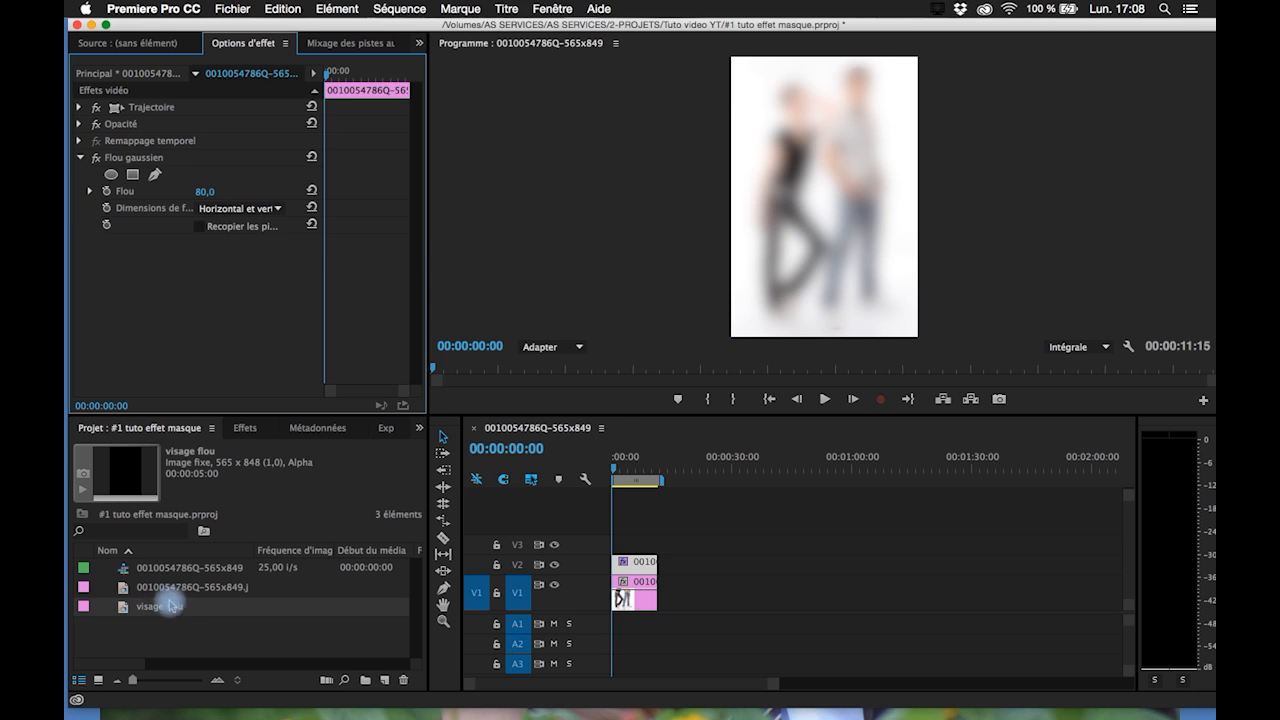
- Place the visage flou title on track V3 above the photo clips, spanning their full length
left_click(120, 610)
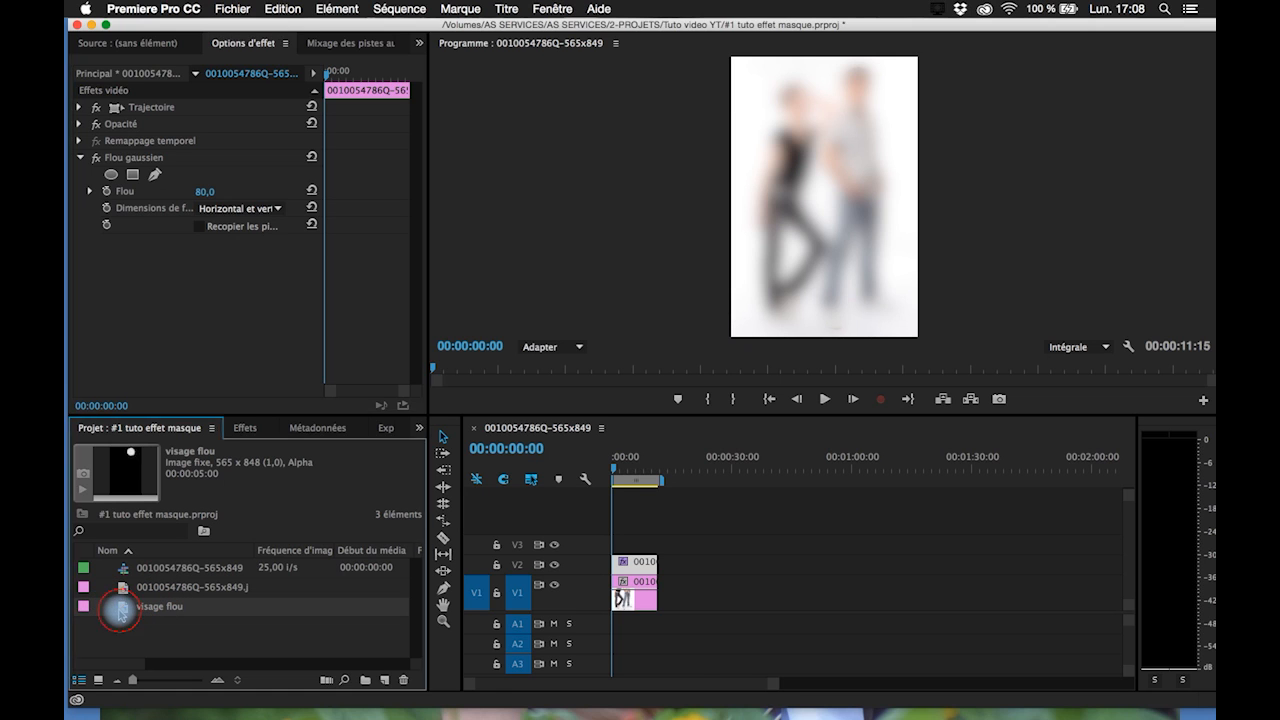
left_click_drag(411, 575, 657, 543)
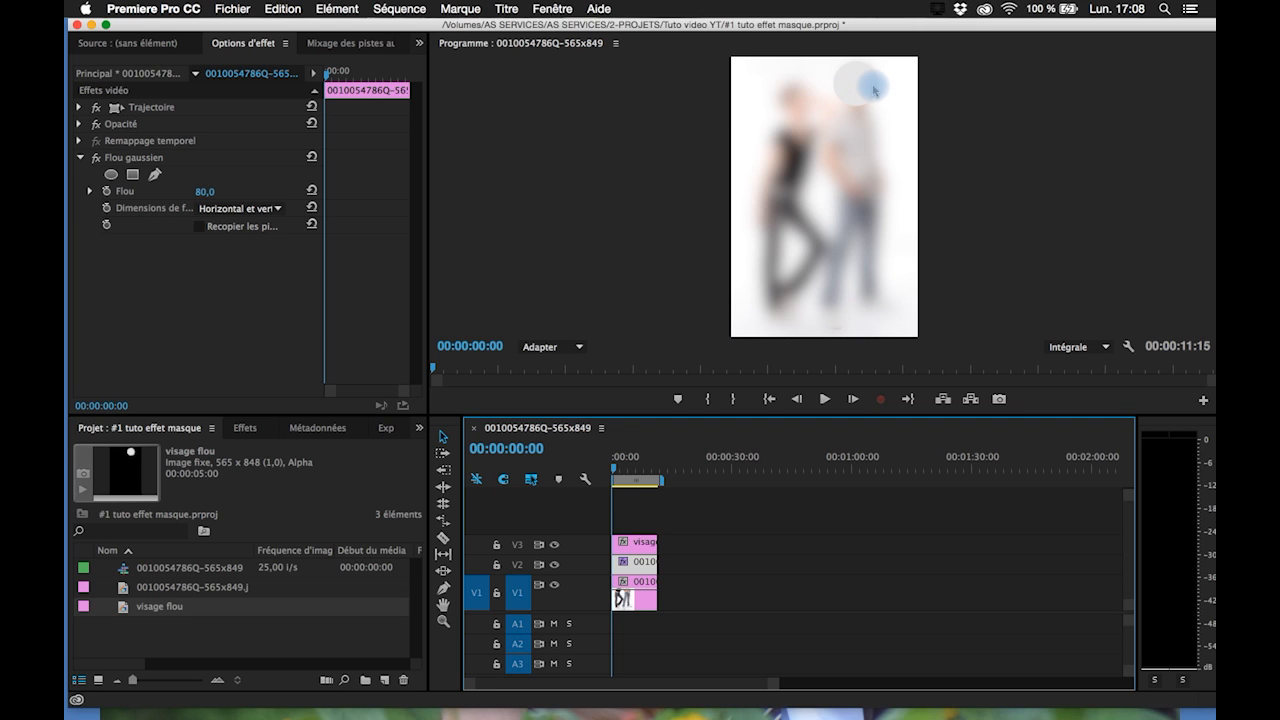
key("cmd+s")
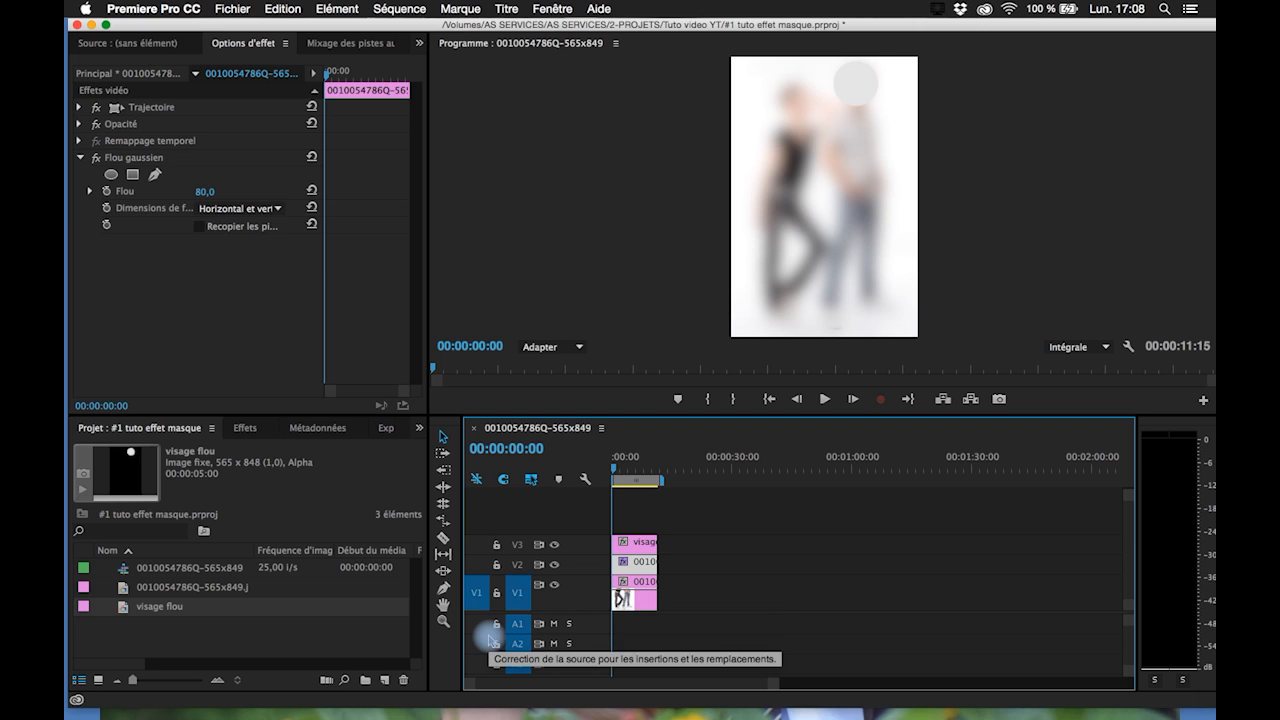
- Search the effects for "incrustation" and apply Incrustation Cache de piste to the blurred photo clip on V2
left_click(650, 565)
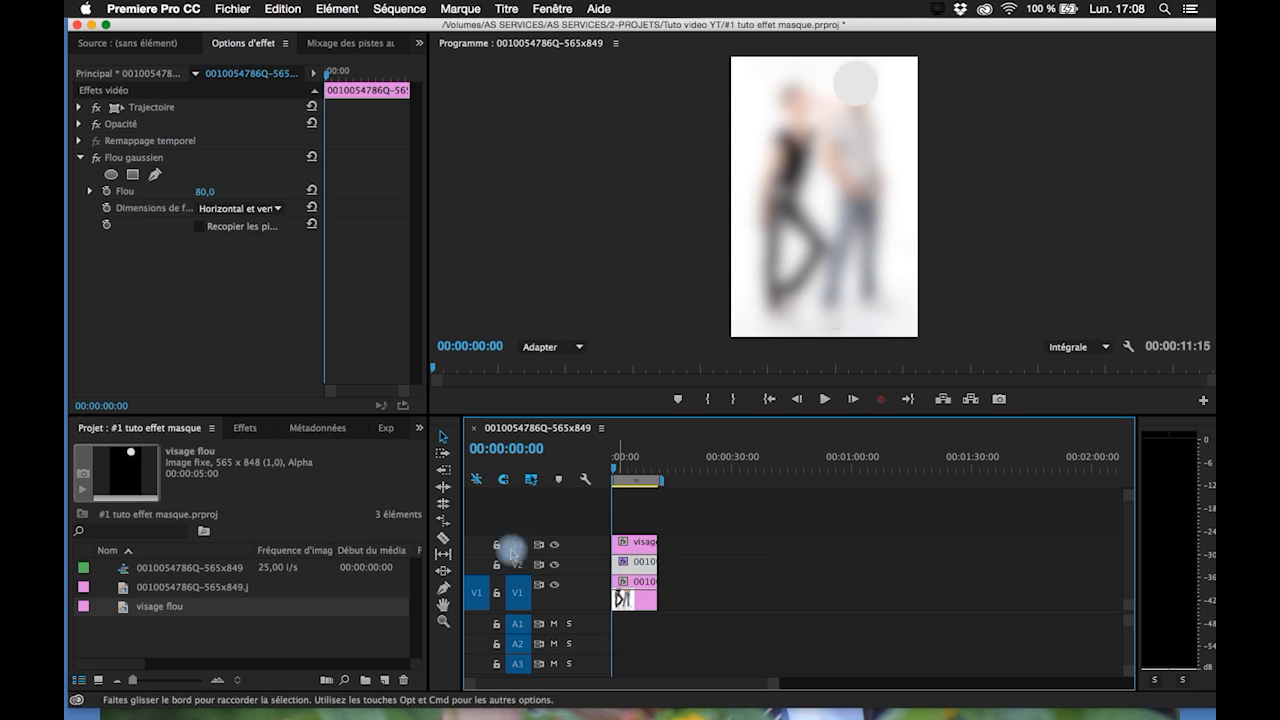
left_click(250, 428)
left_click(224, 449)
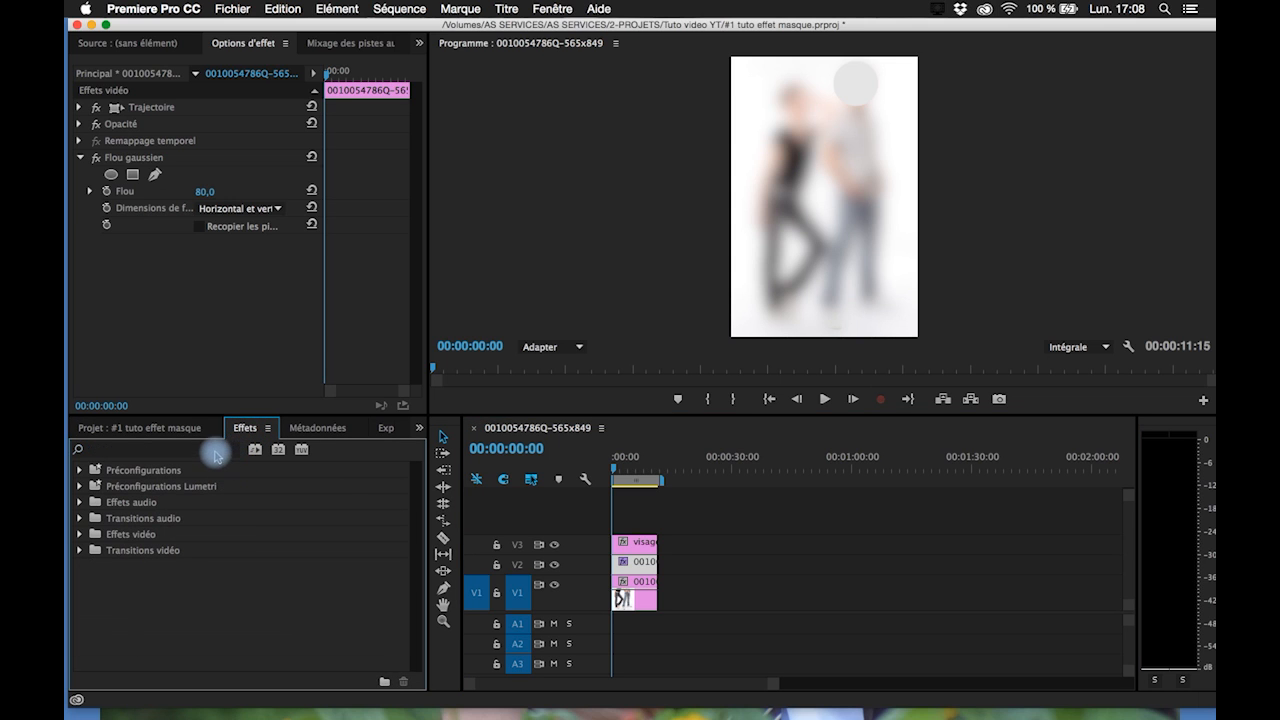
left_click(215, 452)
type("inc")
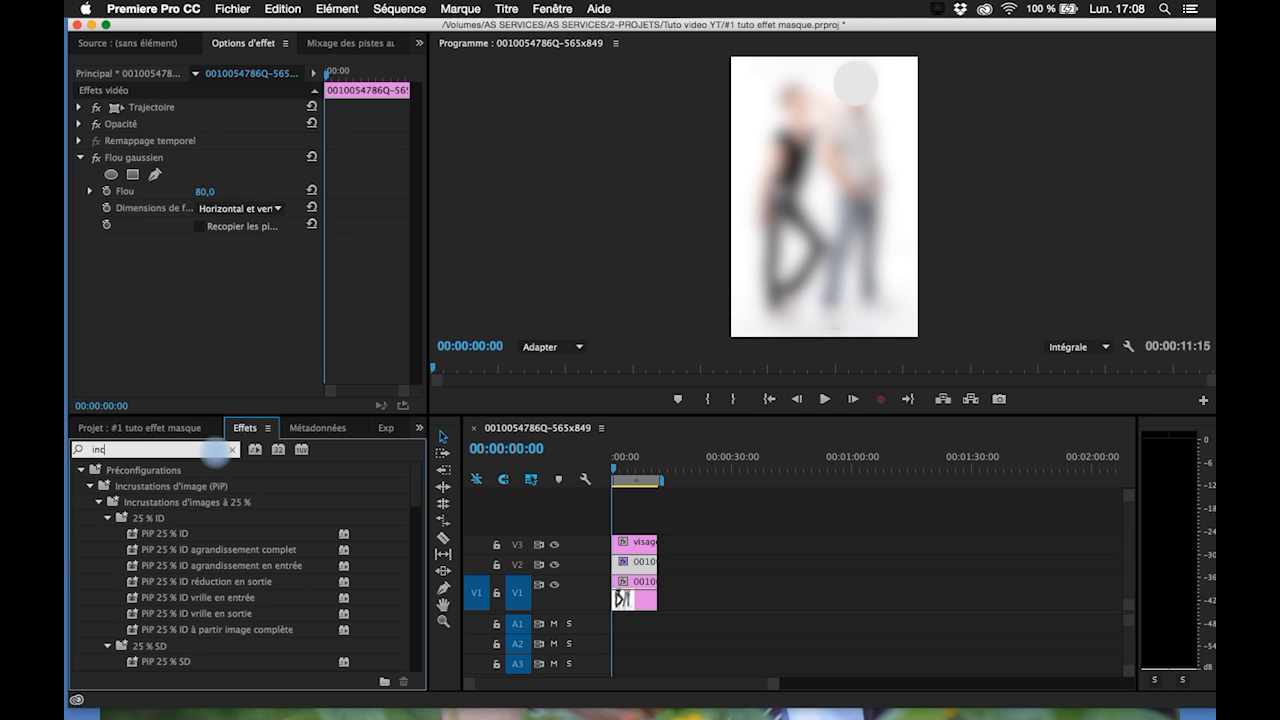
type("rustation")
left_click(81, 469)
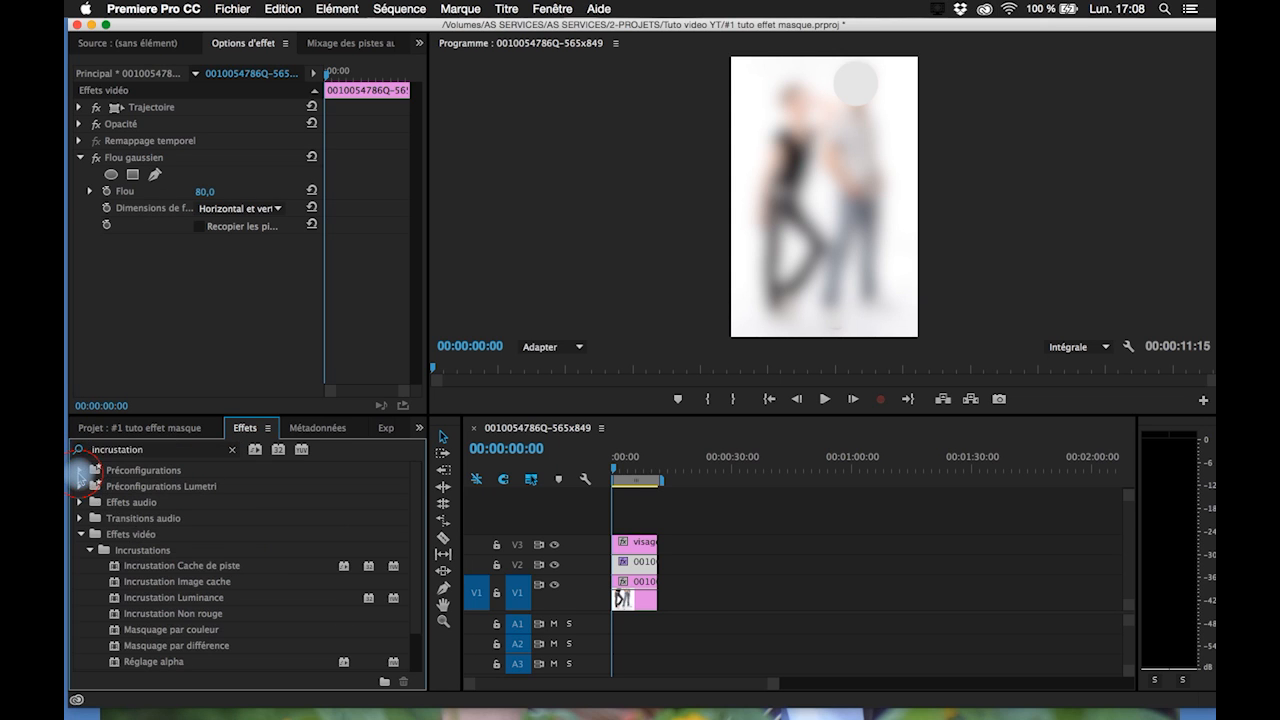
left_click(216, 570)
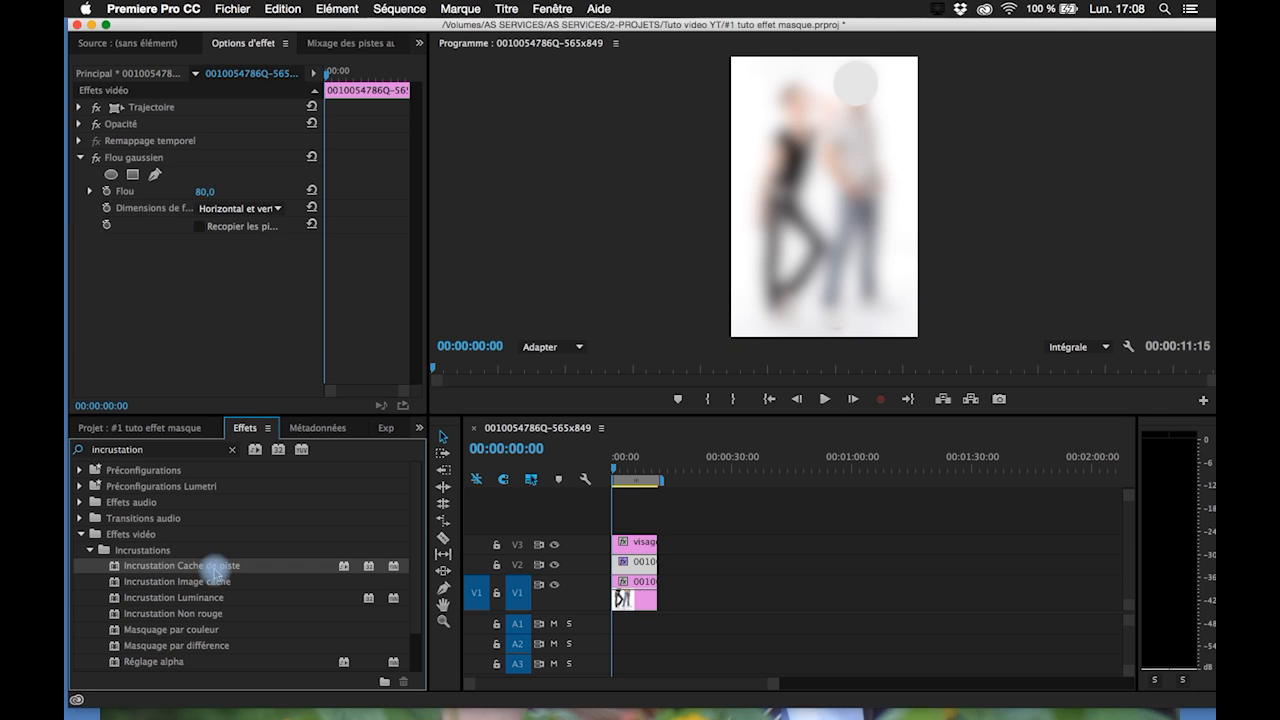
double_click(143, 568)
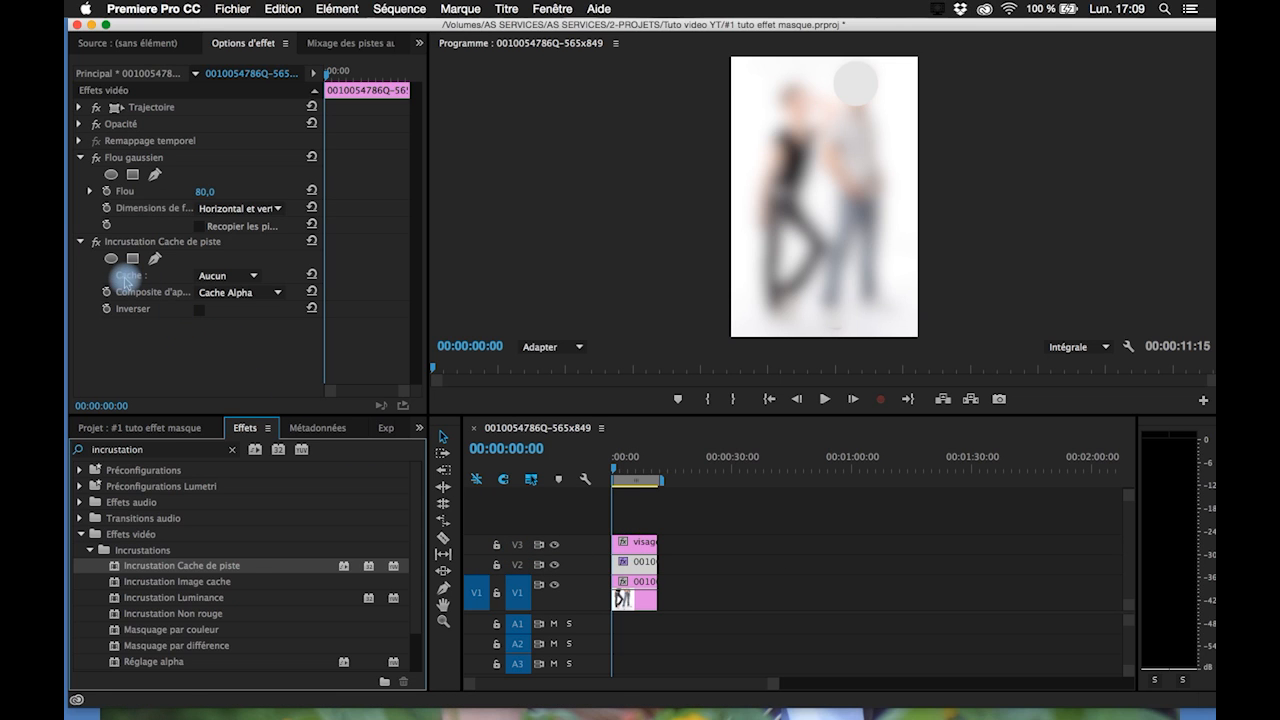
- Set the Incrustation Cache de piste matte to Vidéo 3 and lower the clip's Flou gaussien blur amount
left_click(256, 278)
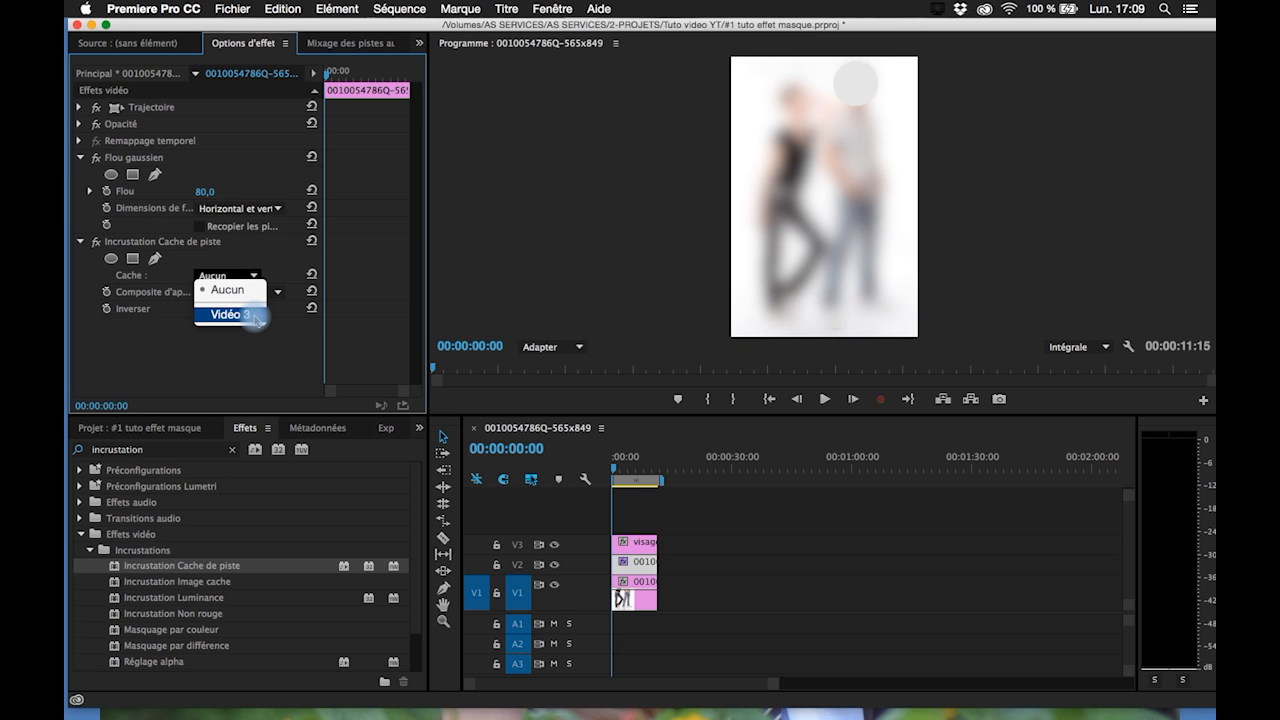
left_click(228, 315)
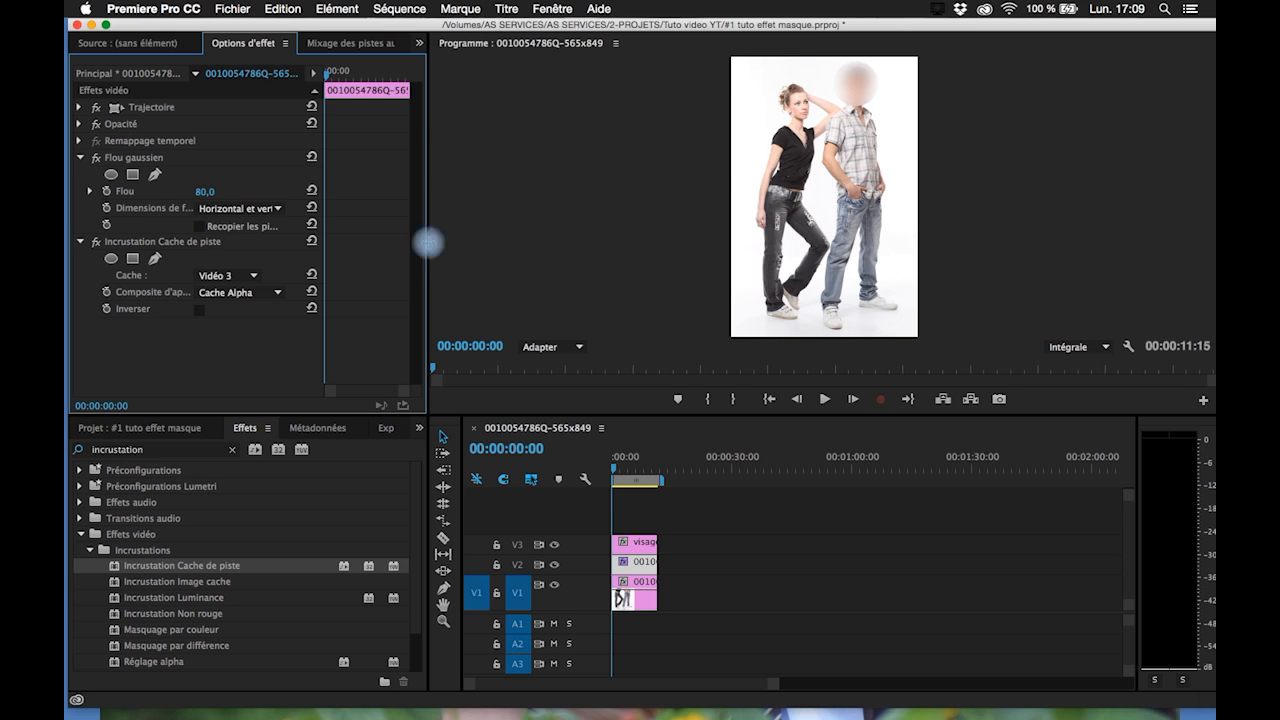
mouse_move(206, 193)
left_mouse_down()
mouse_move(191, 193)
mouse_move(205, 191)
left_mouse_up()
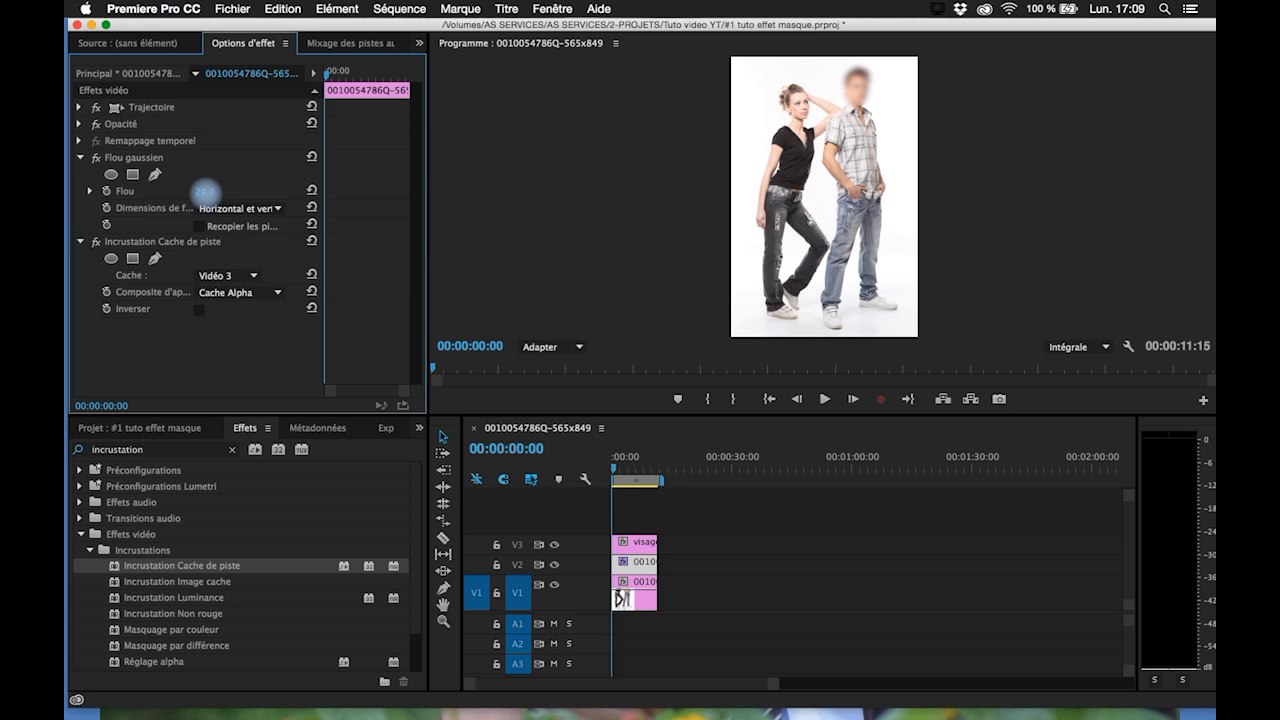